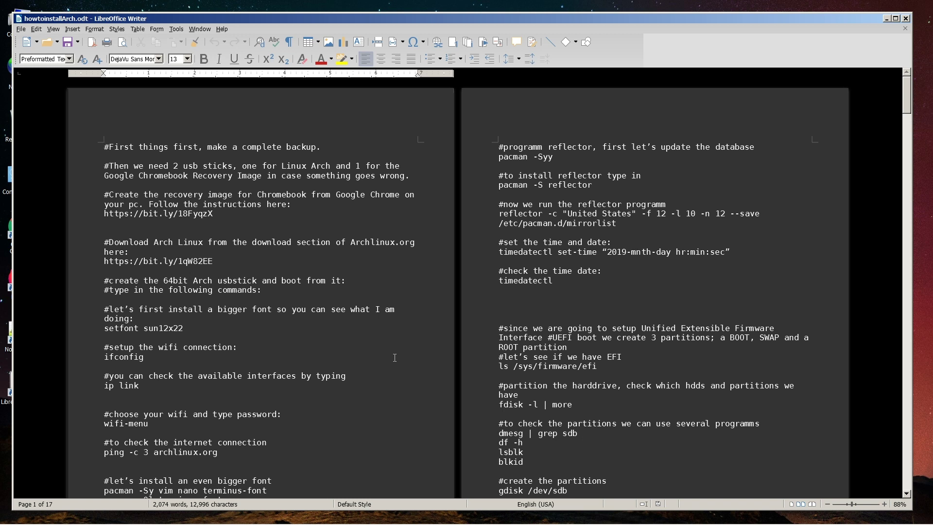
Insert a right-aligned page number field into the page header
click(418, 123)
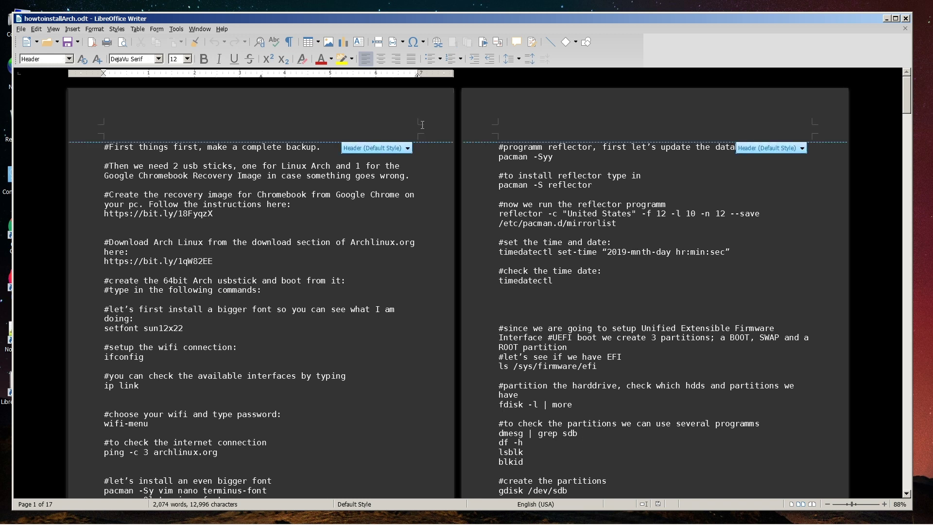
click(396, 60)
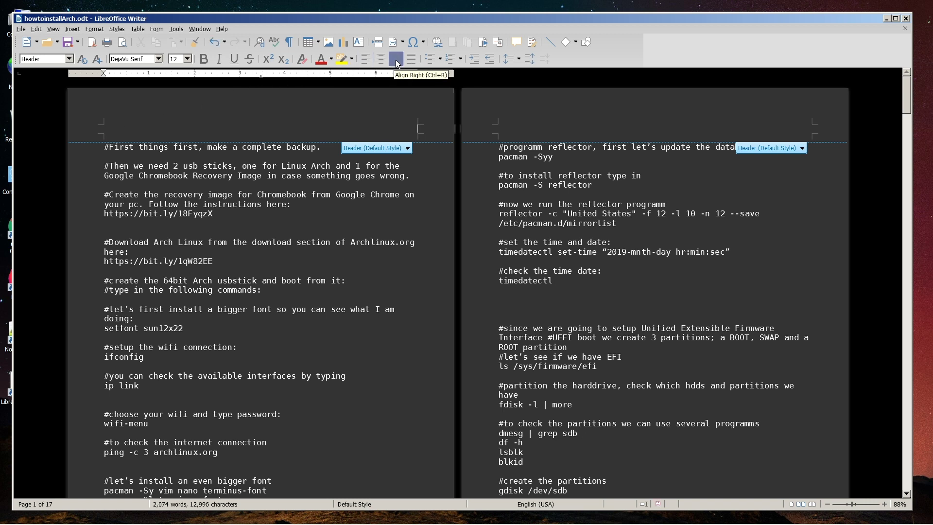
click(73, 28)
mouse_move(109, 311)
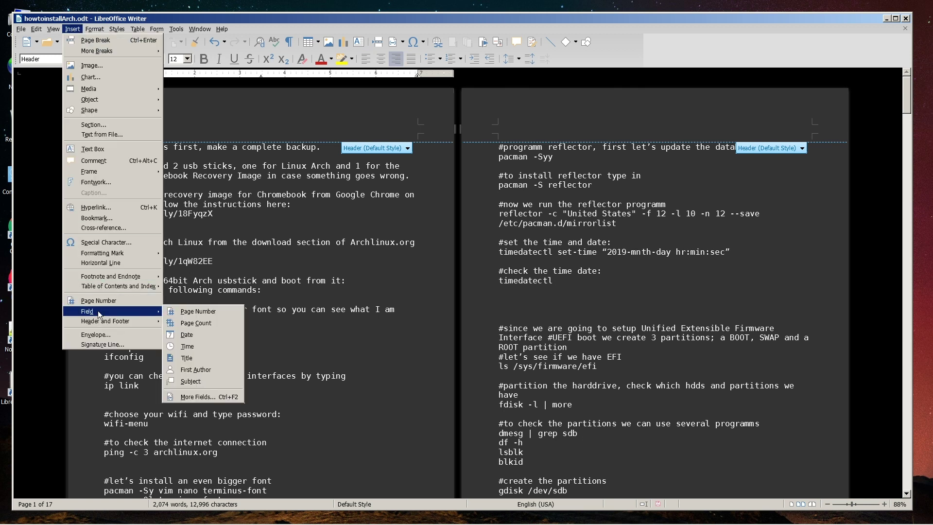
click(196, 310)
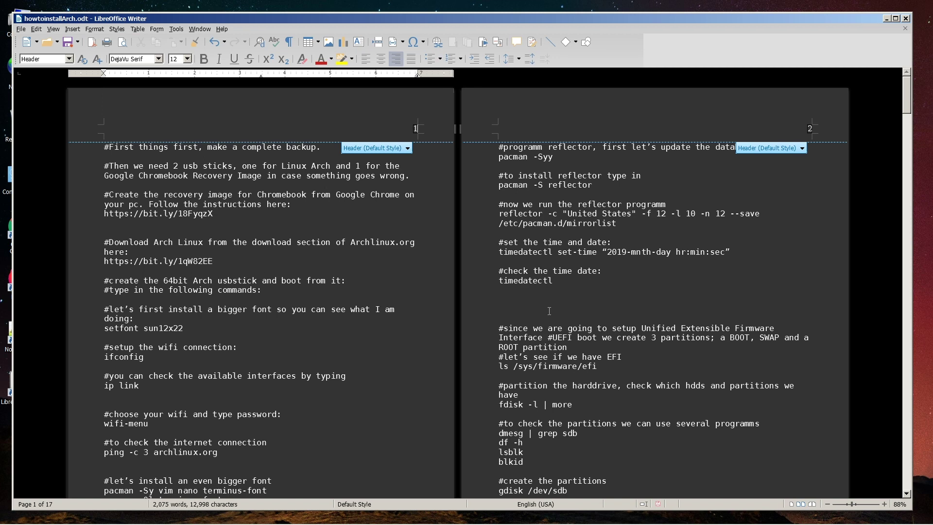
scroll(549, 312, down, 5)
scroll(550, 311, down, 5)
scroll(549, 311, down, 3)
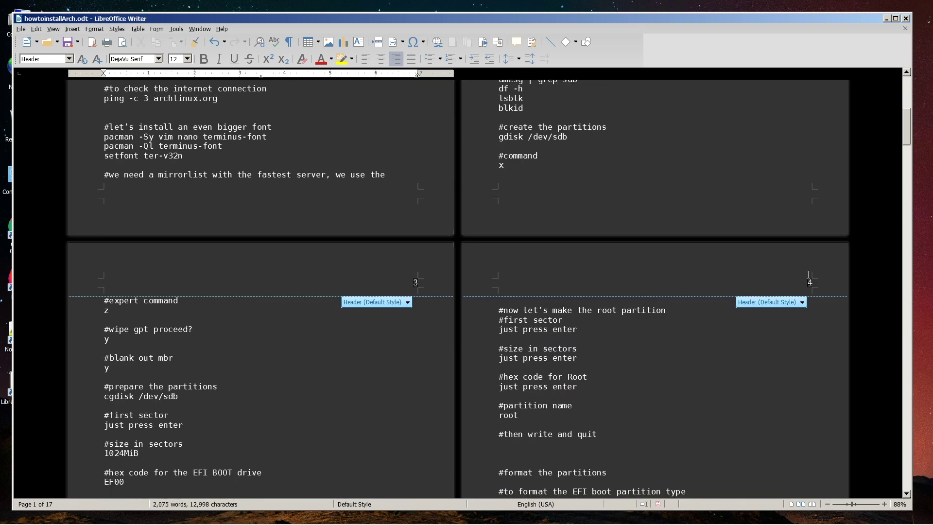
scroll(439, 254, up, 5)
scroll(439, 254, up, 5)
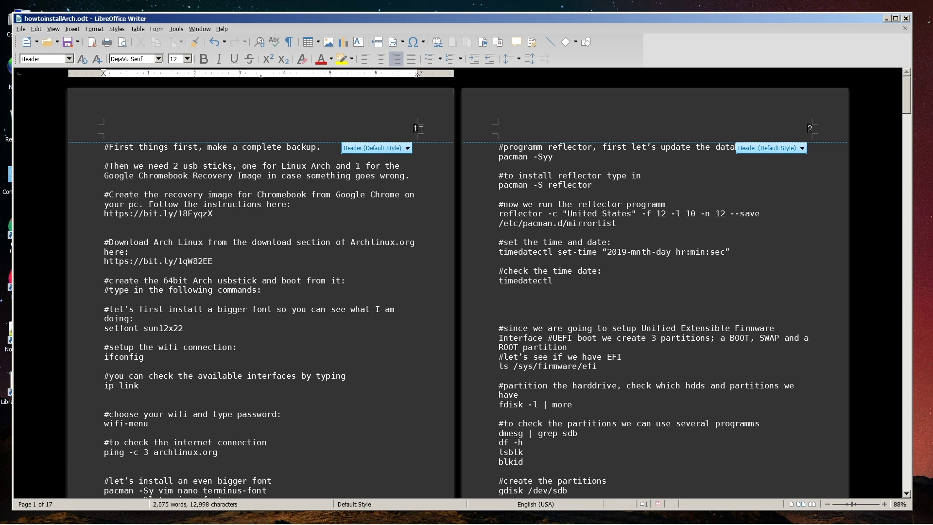
text(-)
Add the total page count after the header's dash, giving 1-17 through 17-17
click(72, 29)
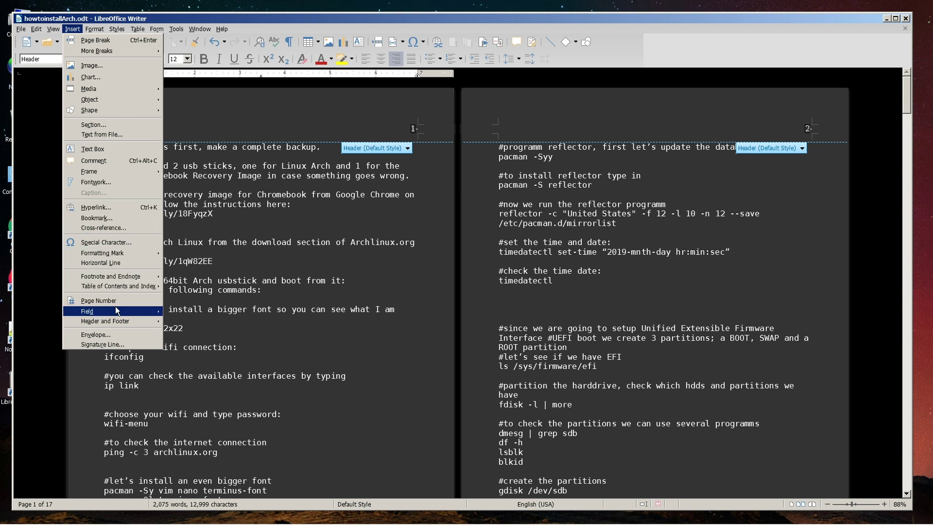
mouse_move(106, 311)
click(185, 321)
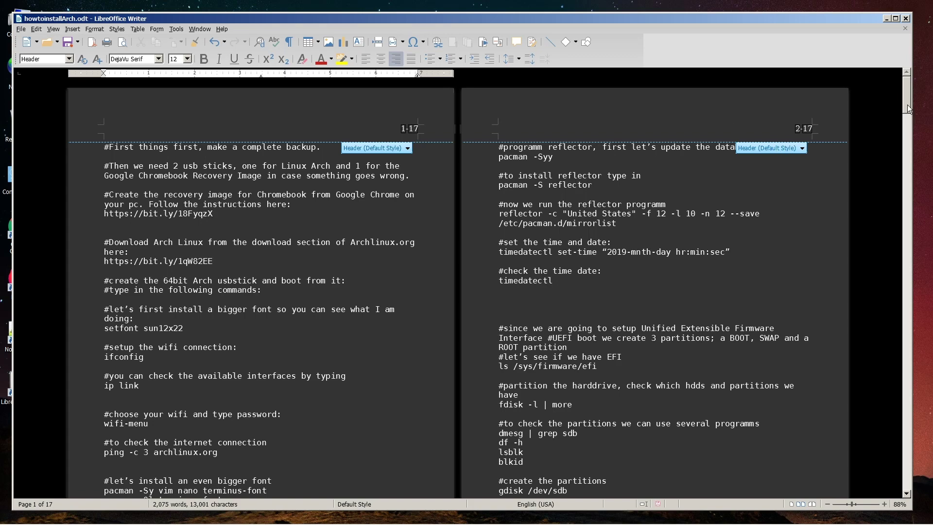
drag(908, 105, 907, 467)
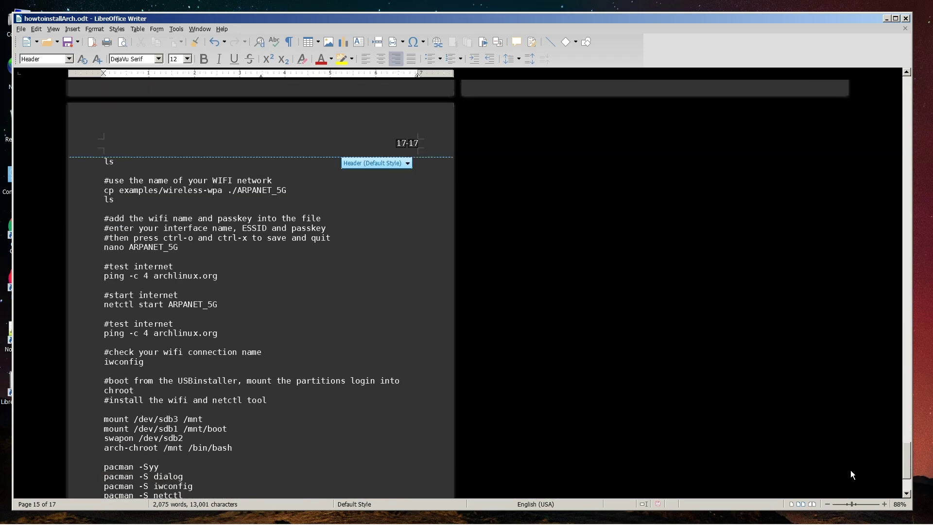
scroll(865, 482, down, 2)
scroll(866, 466, up, 3)
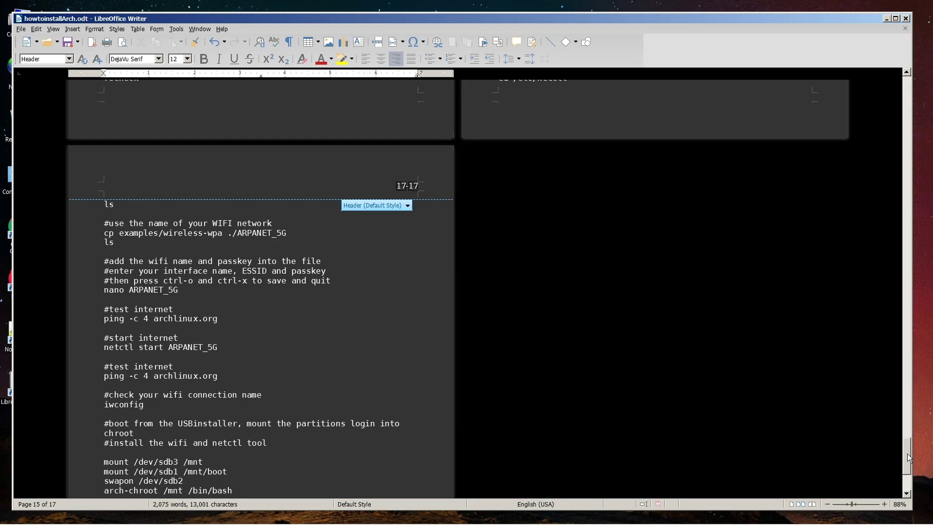
drag(908, 453, 907, 407)
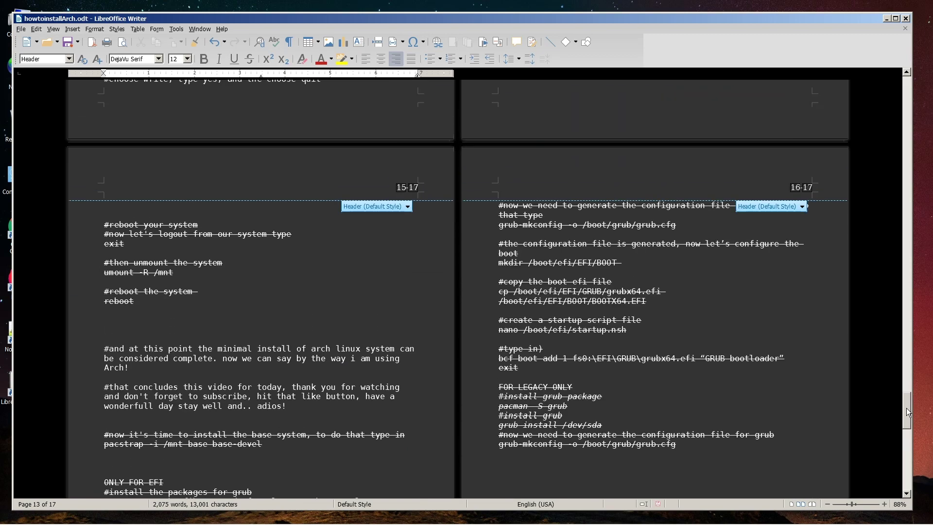
drag(907, 408, 907, 75)
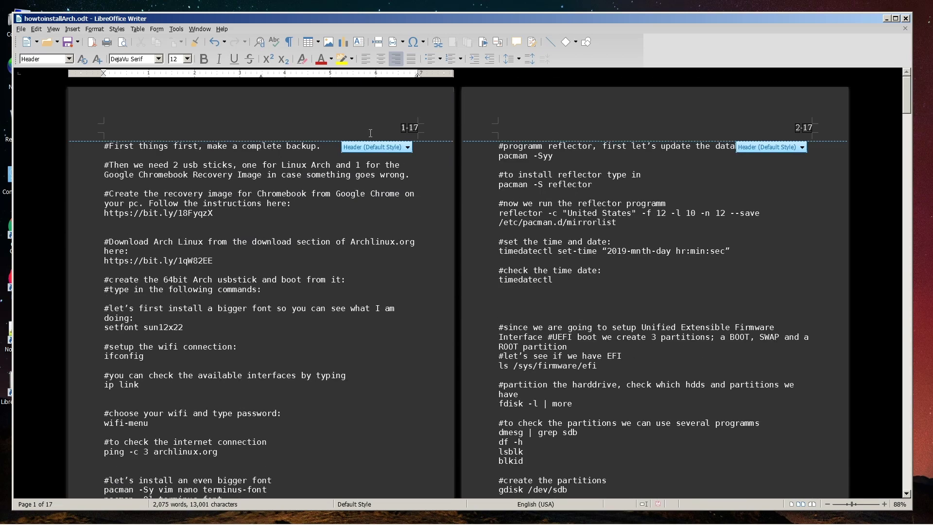
drag(402, 127, 405, 128)
Delete the 1-17 numbering from the header and return to the body text
double_click(403, 127)
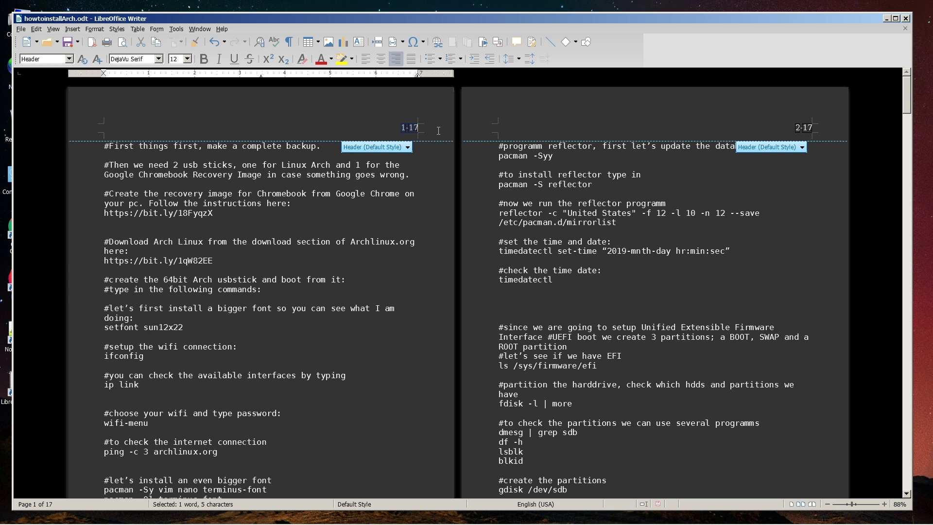
key(Delete)
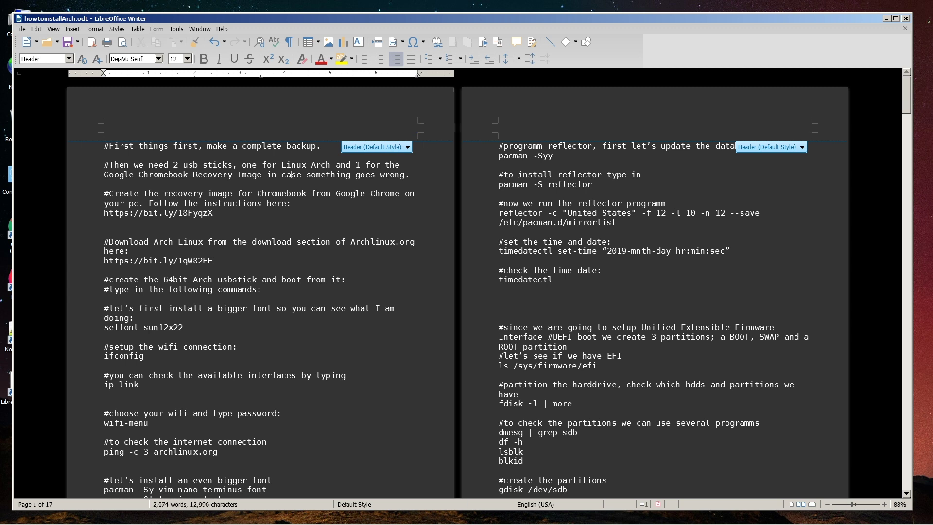
click(102, 147)
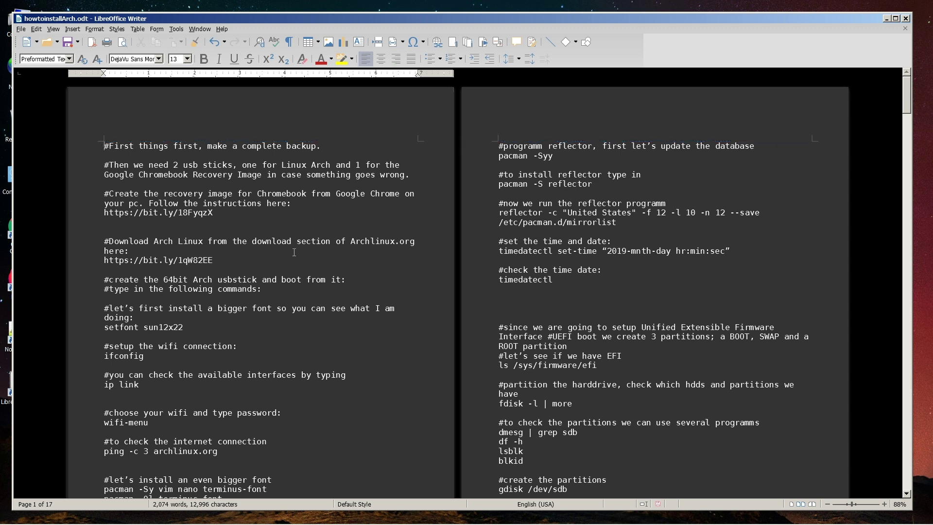
scroll(301, 248, down, 1)
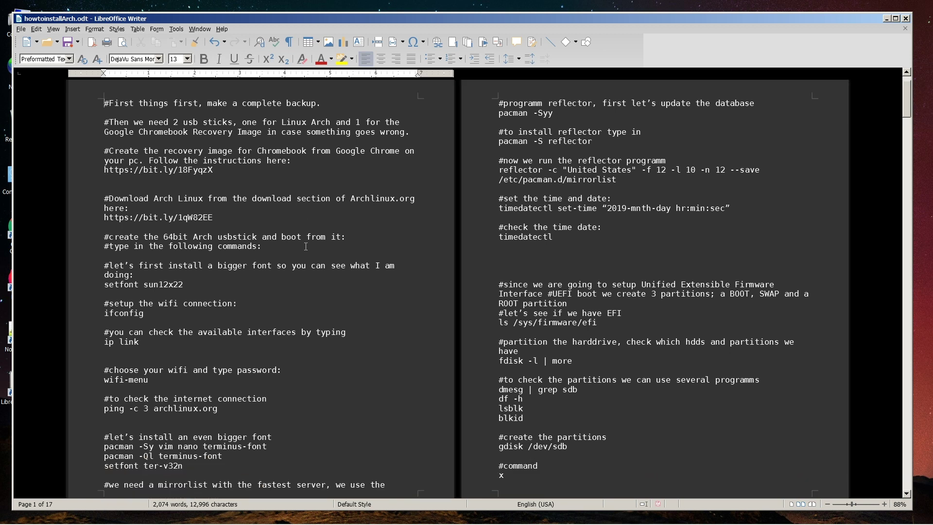
scroll(306, 246, down, 2)
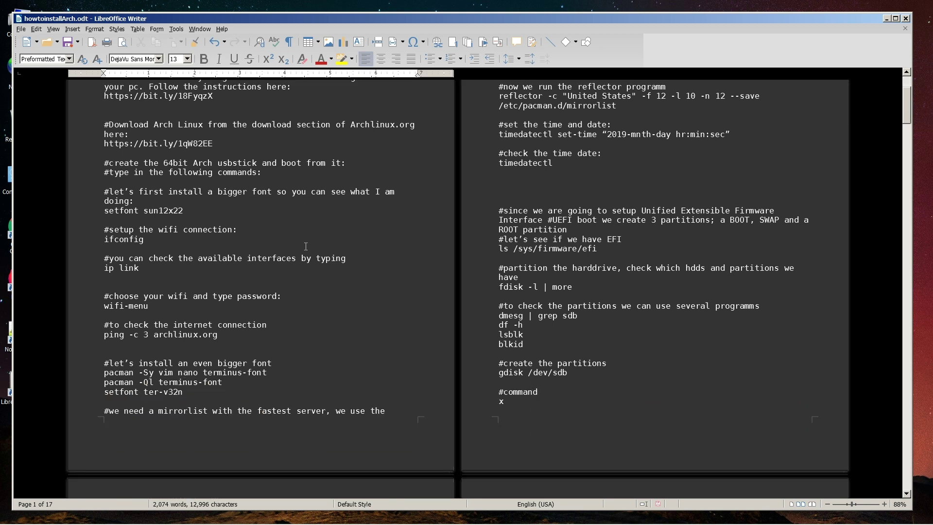
Put page number, dash and page count fields in the left-aligned footer, like 1-17
click(107, 429)
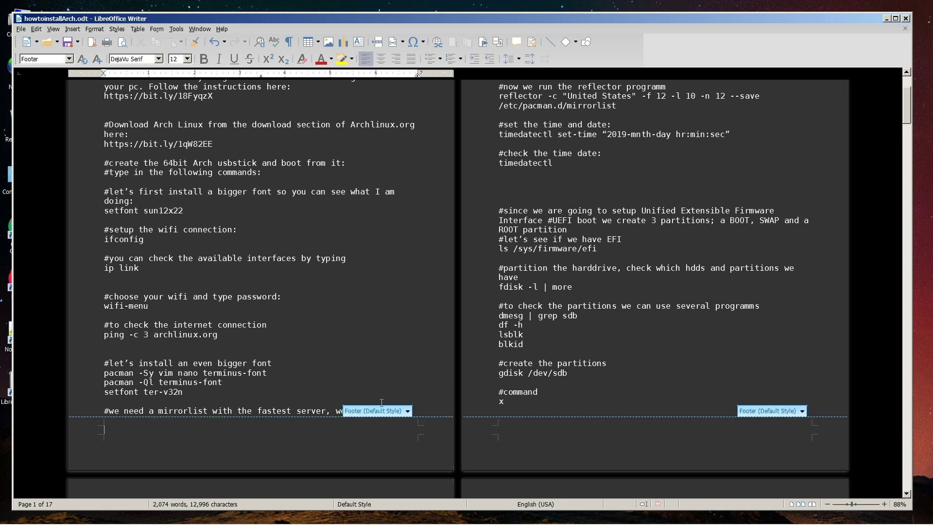
click(407, 412)
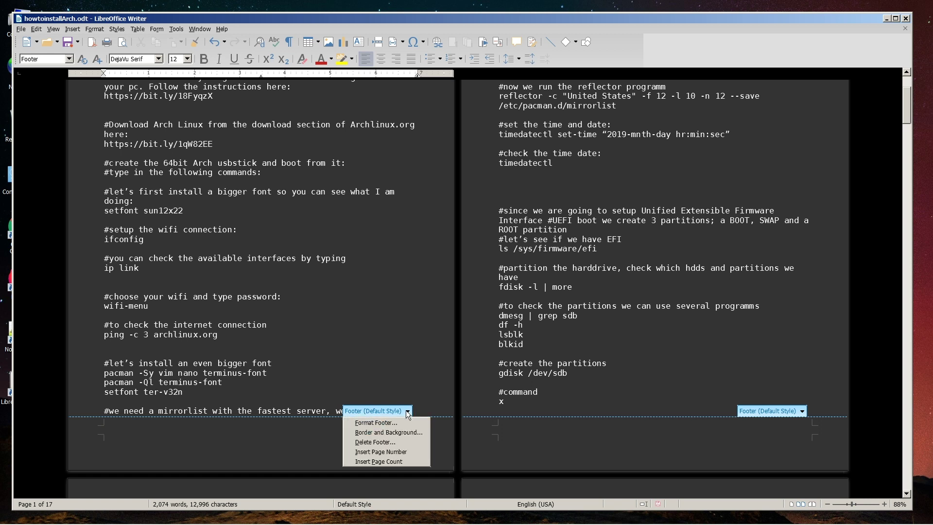
click(393, 452)
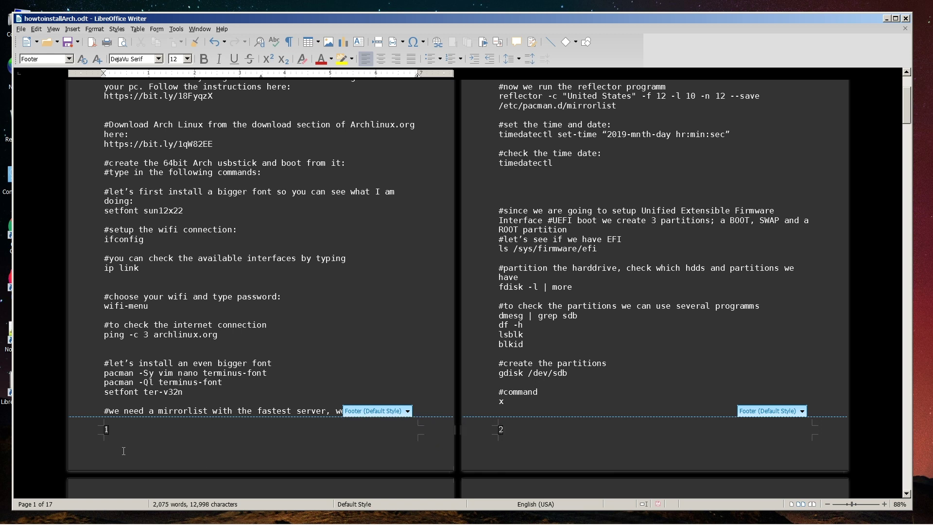
text(-)
click(408, 413)
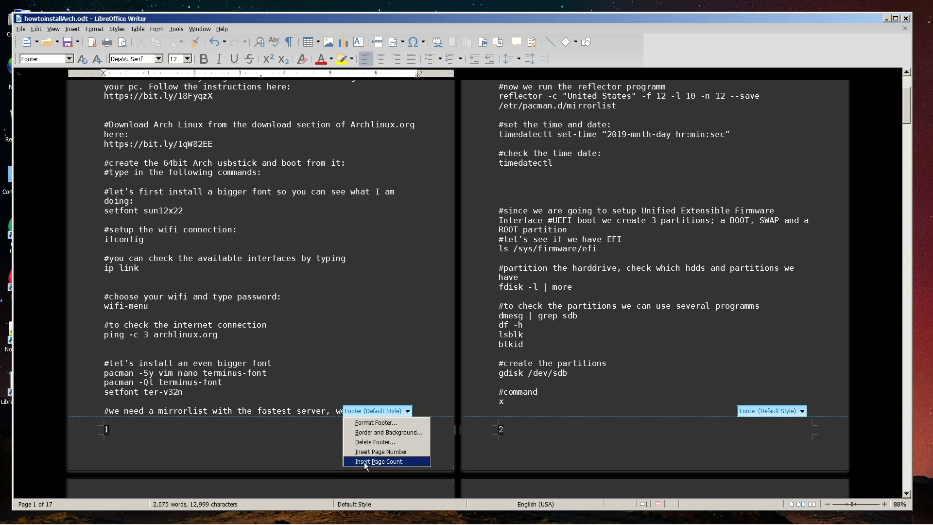
click(389, 462)
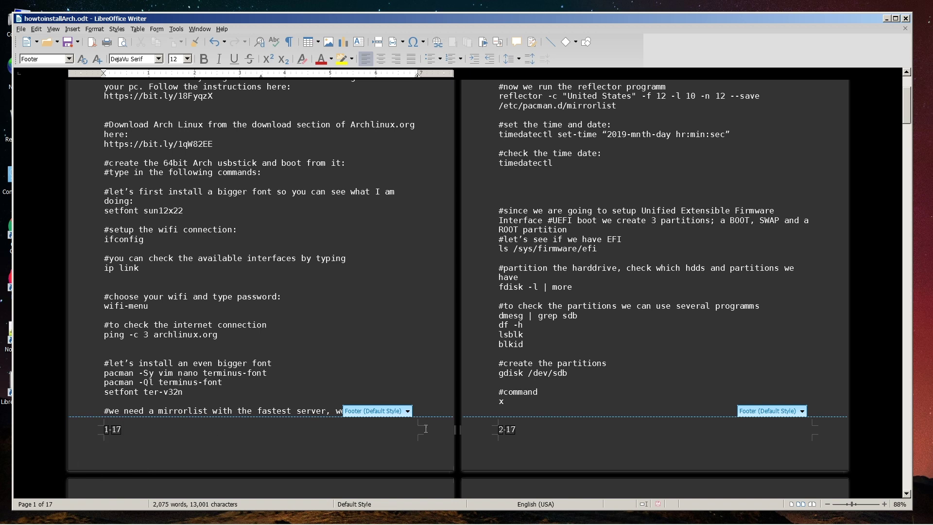
scroll(457, 413, down, 5)
scroll(457, 414, down, 5)
scroll(457, 414, down, 3)
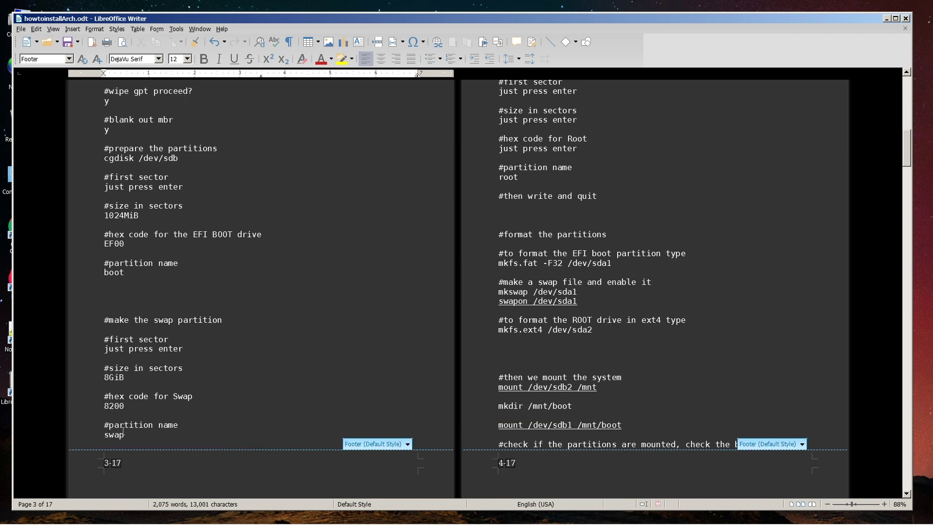
scroll(532, 442, up, 5)
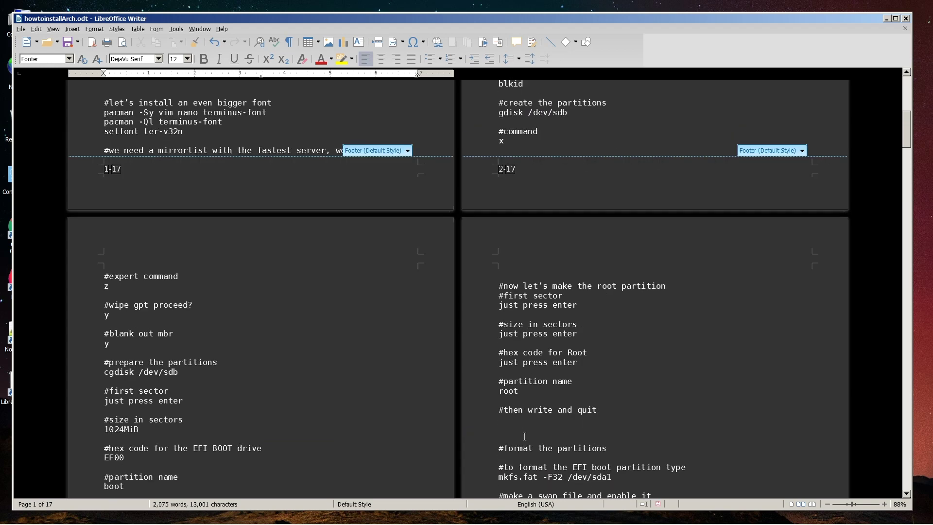
scroll(531, 442, up, 5)
scroll(364, 409, down, 2)
scroll(211, 400, down, 3)
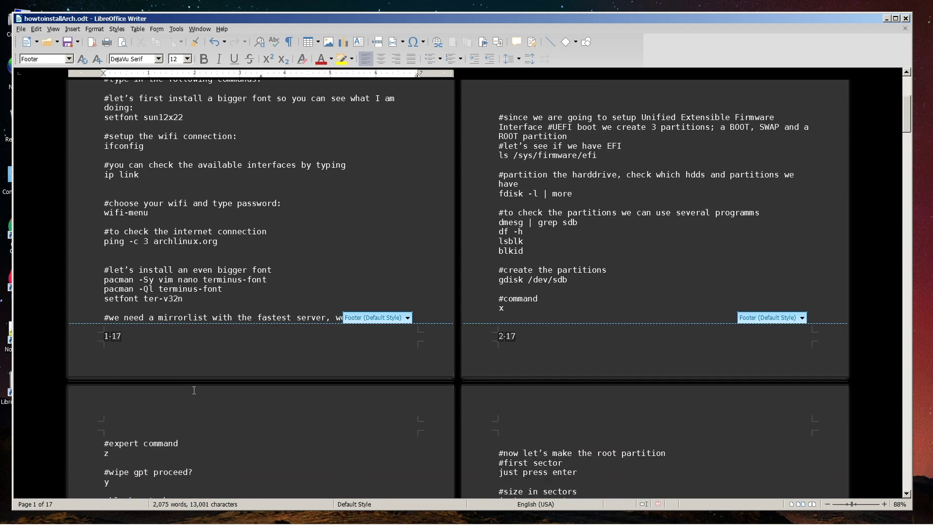